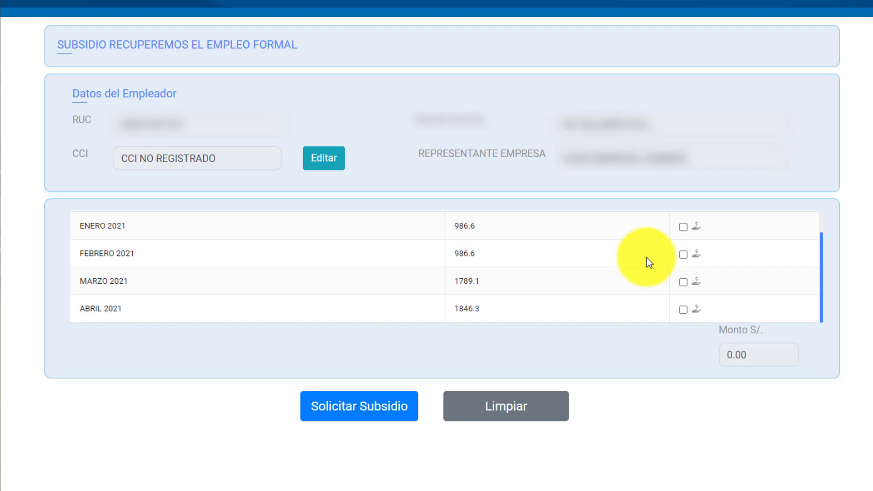
# - Mark ENERO, FEBRERO, MARZO and ABRIL 2021 for request, bringing the total to S/. 5608.60
pyautogui.scroll(1, 650, 262)
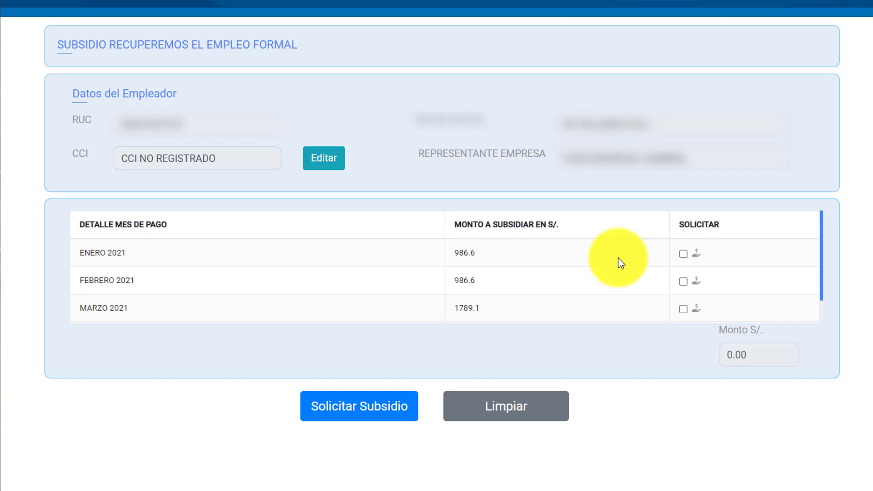
pyautogui.click(683, 254)
pyautogui.click(683, 281)
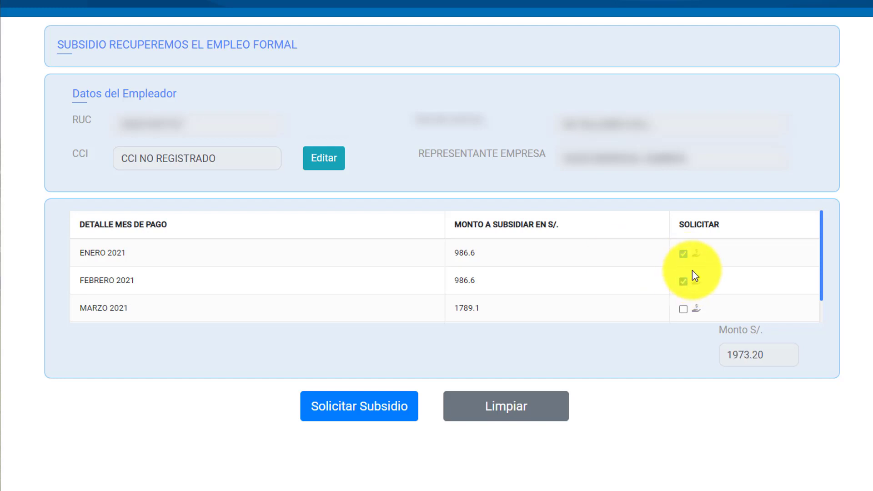
pyautogui.scroll(-1, 692, 270)
pyautogui.click(683, 282)
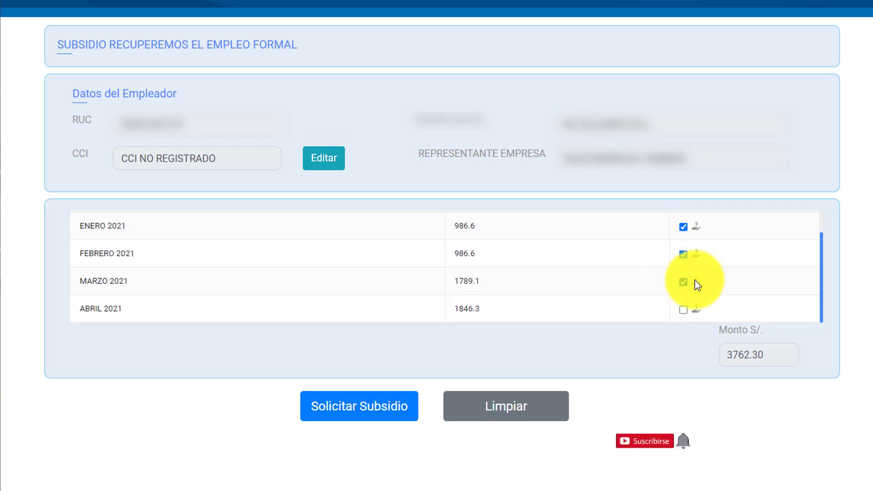
pyautogui.click(683, 310)
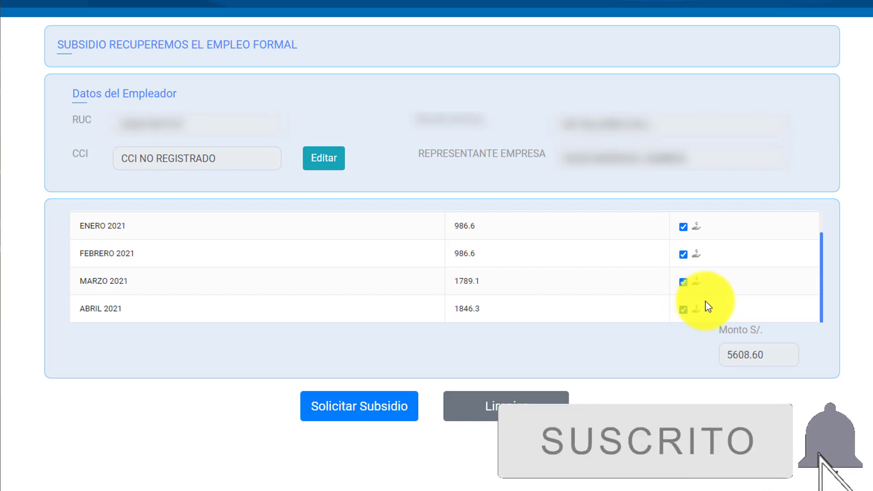
pyautogui.scroll(1, 731, 279)
pyautogui.scroll(-1, 732, 278)
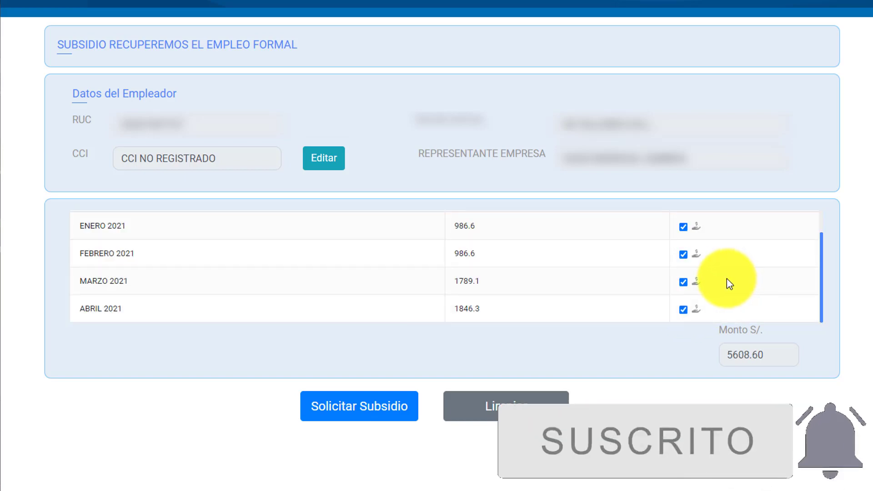
pyautogui.scroll(1, 727, 279)
pyautogui.scroll(-1, 722, 280)
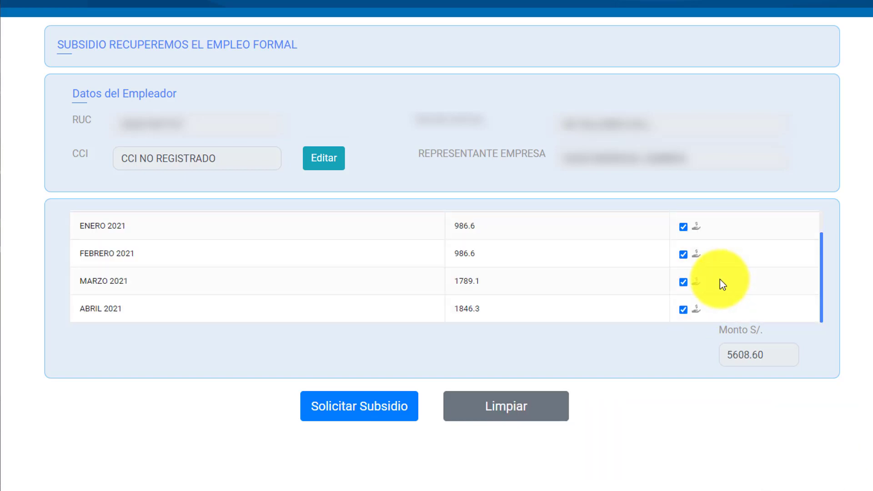
pyautogui.scroll(1, 720, 279)
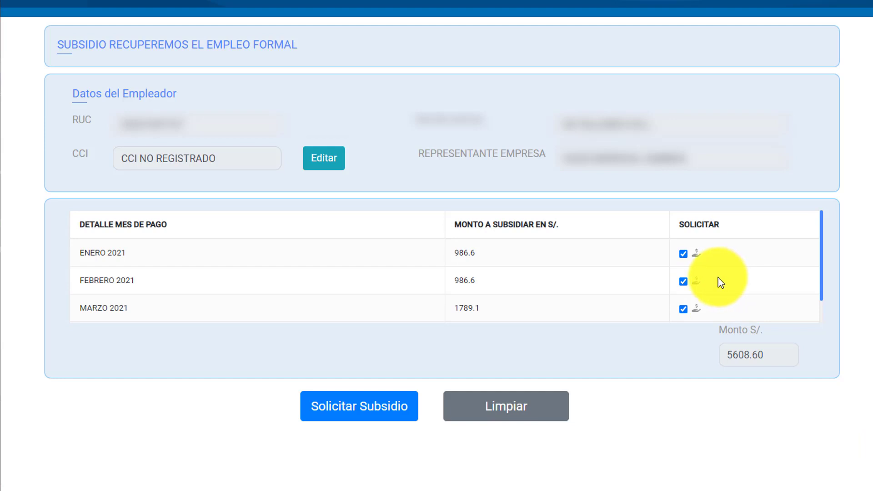
# - Unmark all four months, ENERO through ABRIL 2021, from the request
pyautogui.click(684, 255)
pyautogui.click(681, 282)
pyautogui.scroll(-1, 686, 305)
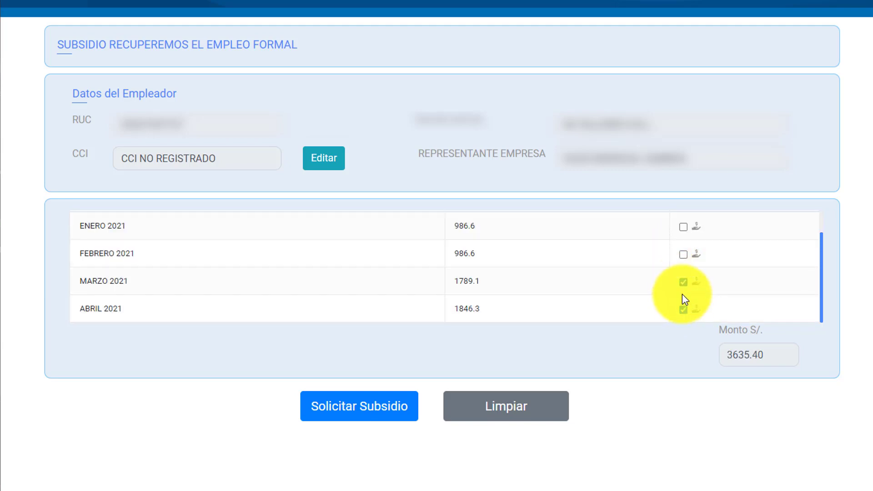
pyautogui.click(682, 282)
pyautogui.click(684, 309)
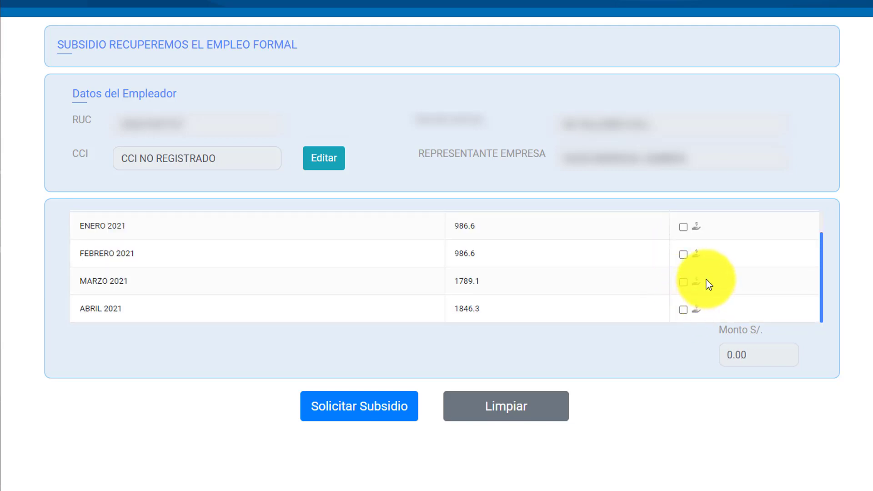
pyautogui.scroll(1, 728, 285)
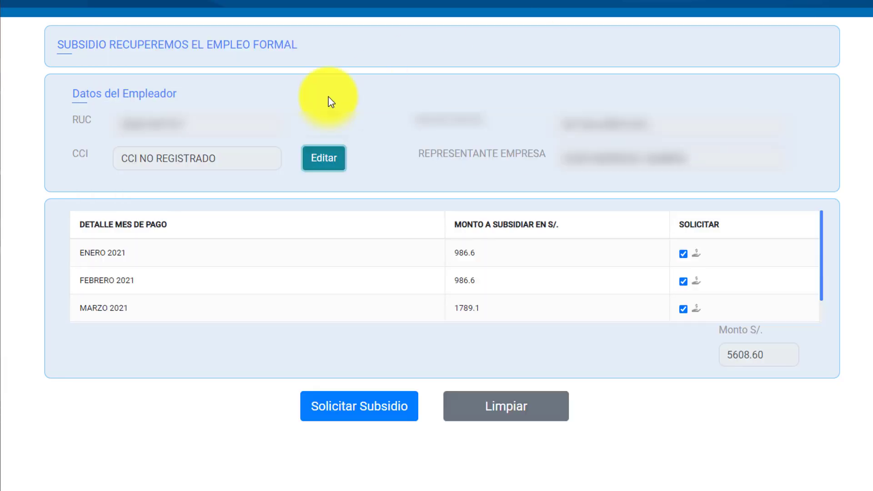
# - Change the CCI to the employer's bank and interbank account number, confirming the modification
pyautogui.click(314, 164)
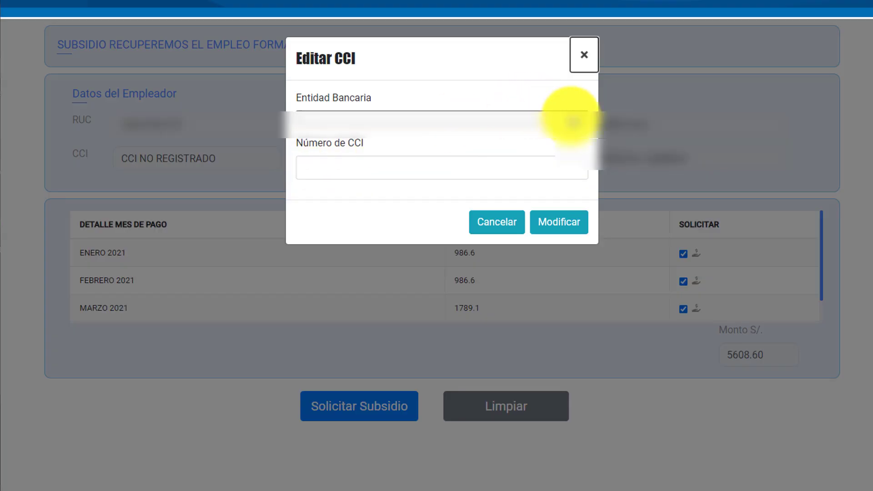
pyautogui.click(581, 119)
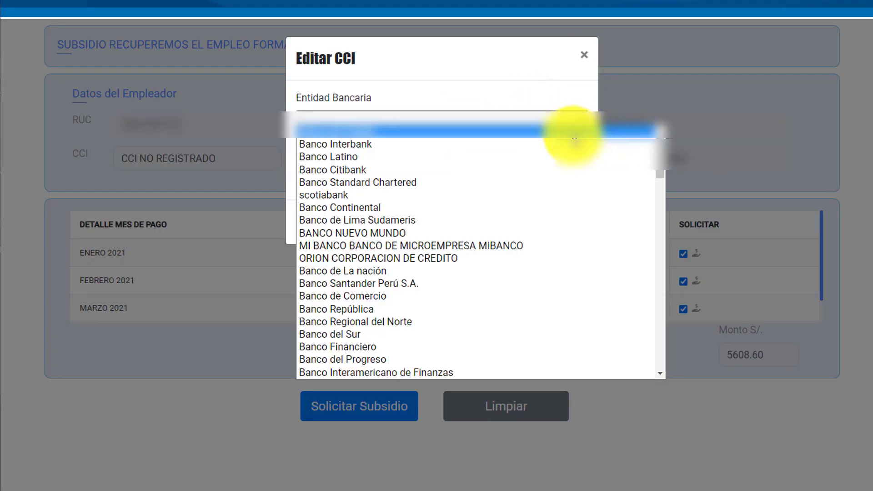
pyautogui.click(574, 133)
pyautogui.click(332, 168)
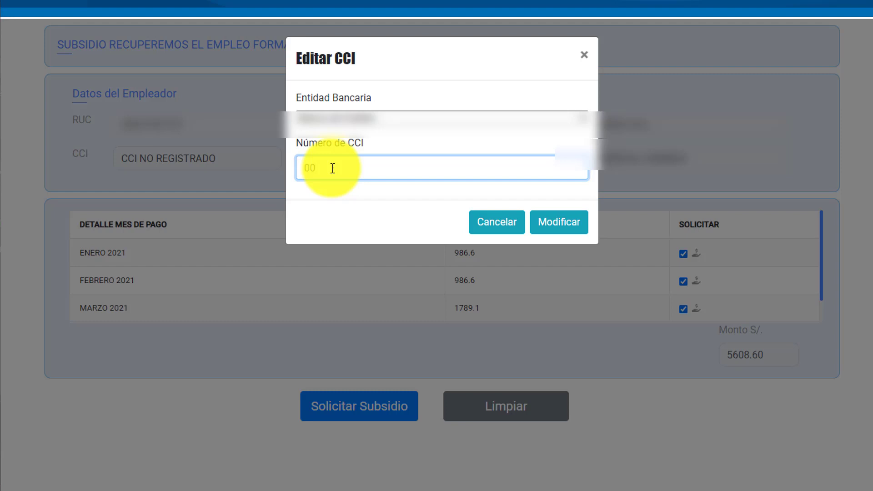
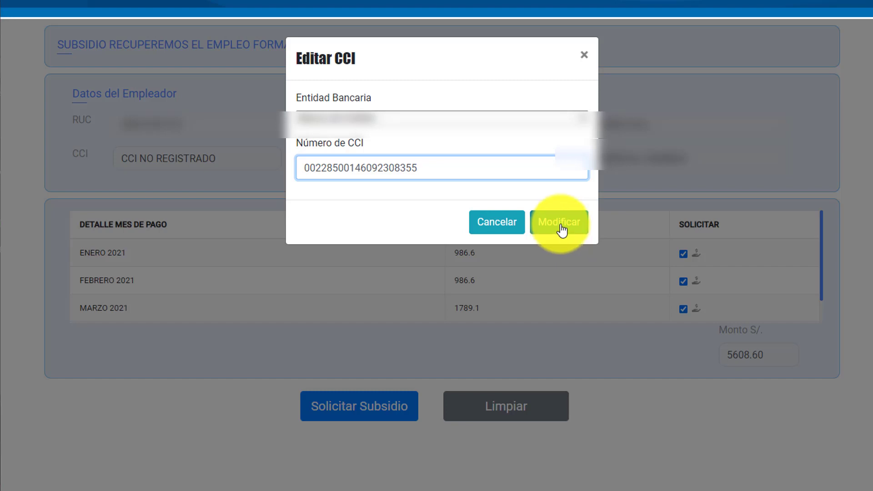
pyautogui.click(562, 229)
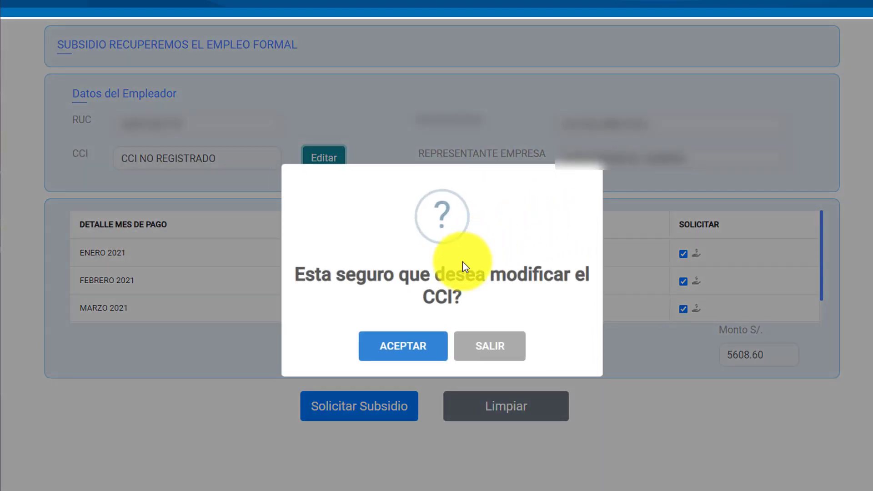
pyautogui.click(408, 350)
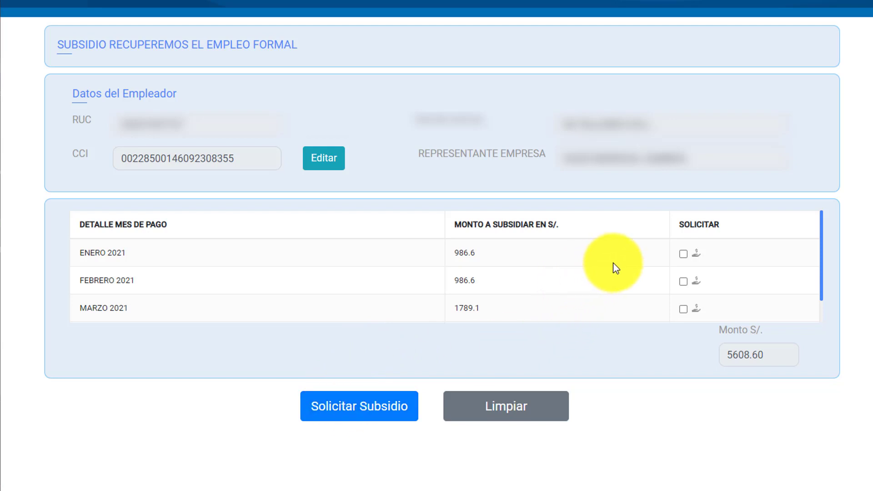
# - Re-mark ENERO, FEBRERO, MARZO and ABRIL 2021 for the subsidy request
pyautogui.scroll(-1, 613, 263)
pyautogui.scroll(1, 630, 263)
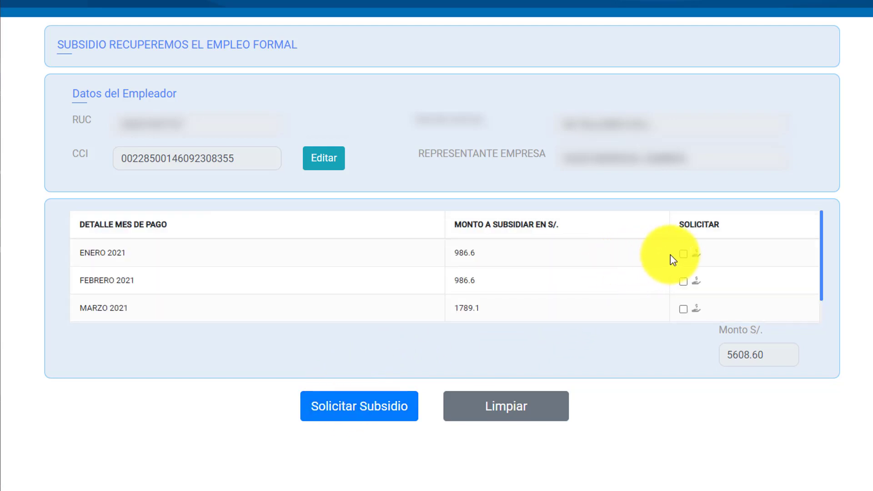
pyautogui.click(683, 254)
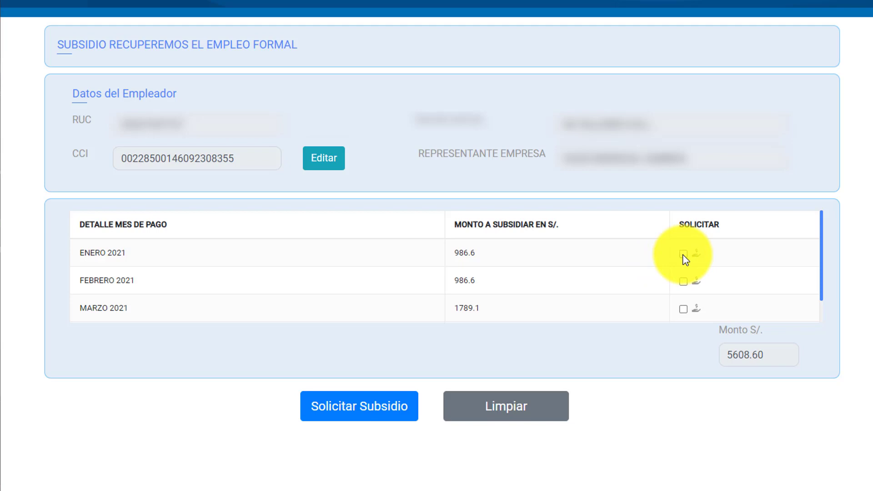
pyautogui.click(683, 282)
pyautogui.scroll(-1, 684, 273)
pyautogui.scroll(1, 686, 266)
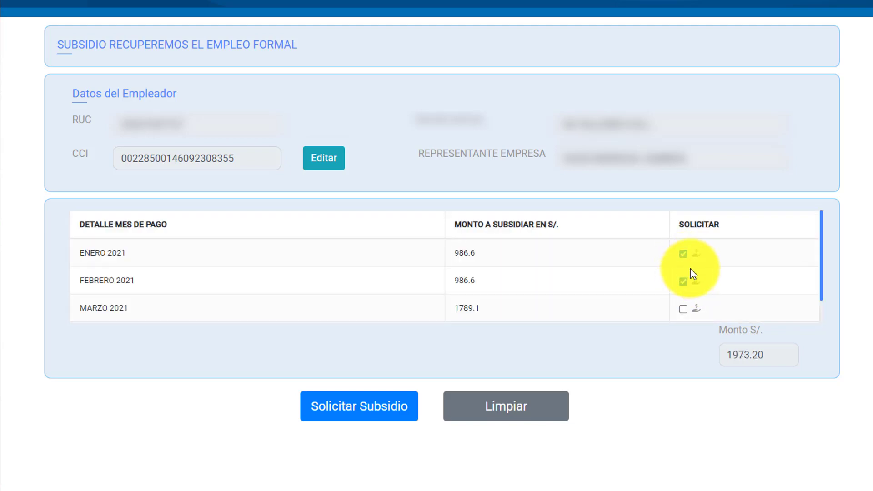
pyautogui.scroll(-1, 691, 269)
pyautogui.click(685, 284)
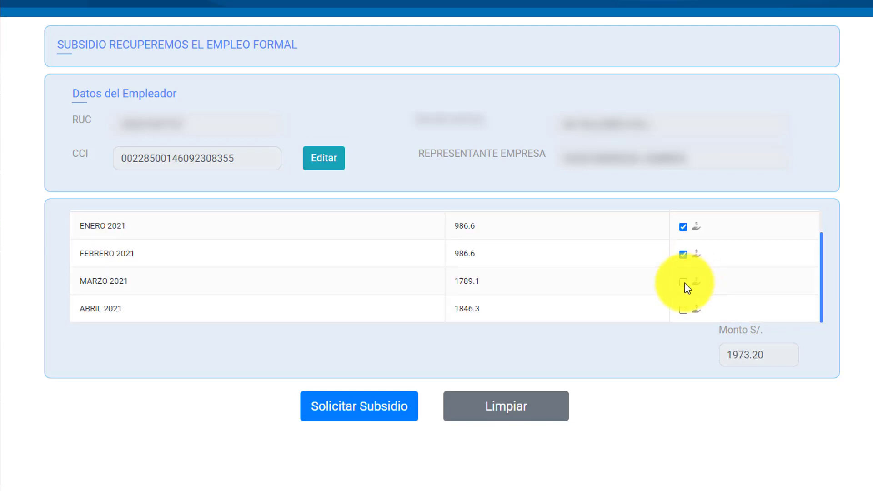
pyautogui.click(685, 310)
pyautogui.scroll(1, 733, 278)
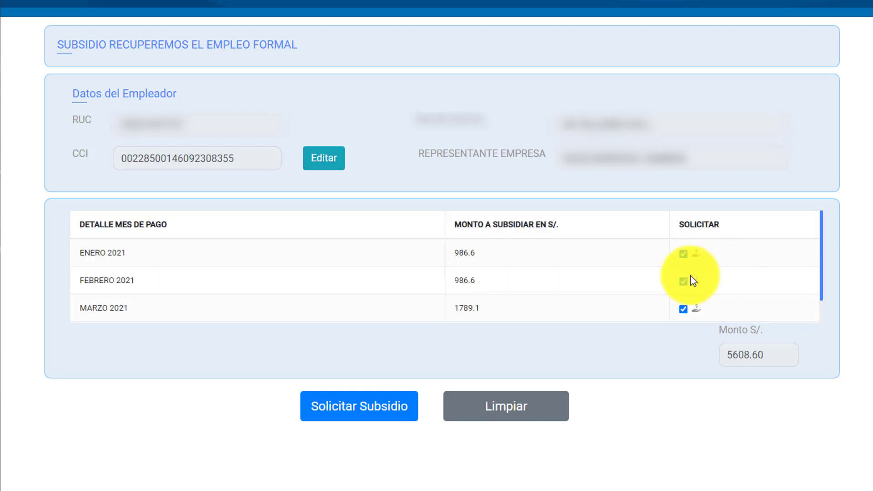
# - Submit the request, accepting both sworn declarations and the terms and conditions
pyautogui.click(340, 414)
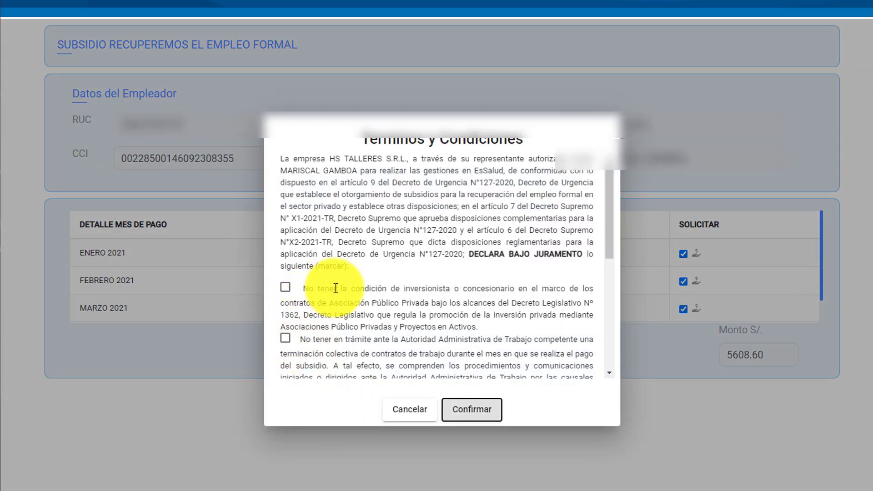
pyautogui.scroll(-10, 348, 304)
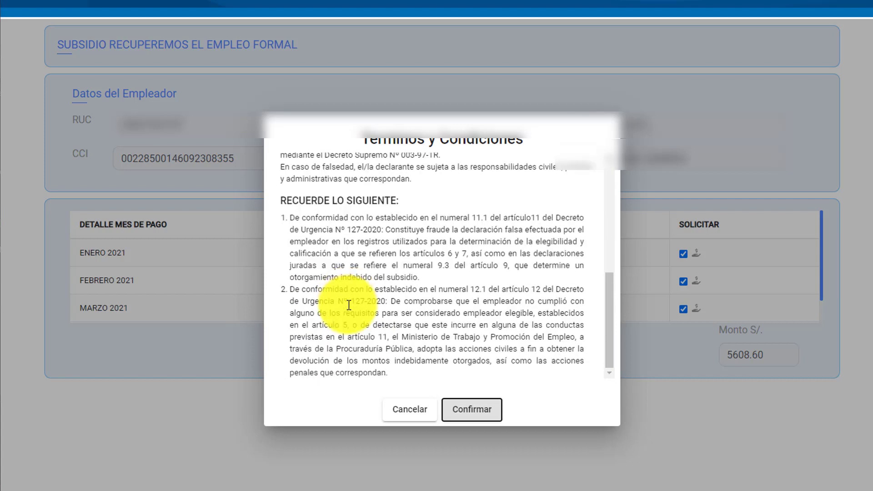
pyautogui.scroll(8, 348, 306)
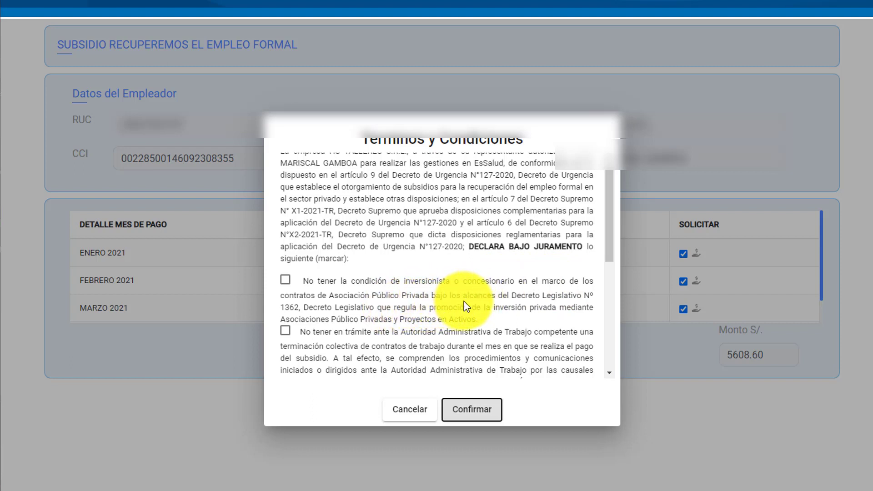
pyautogui.click(285, 280)
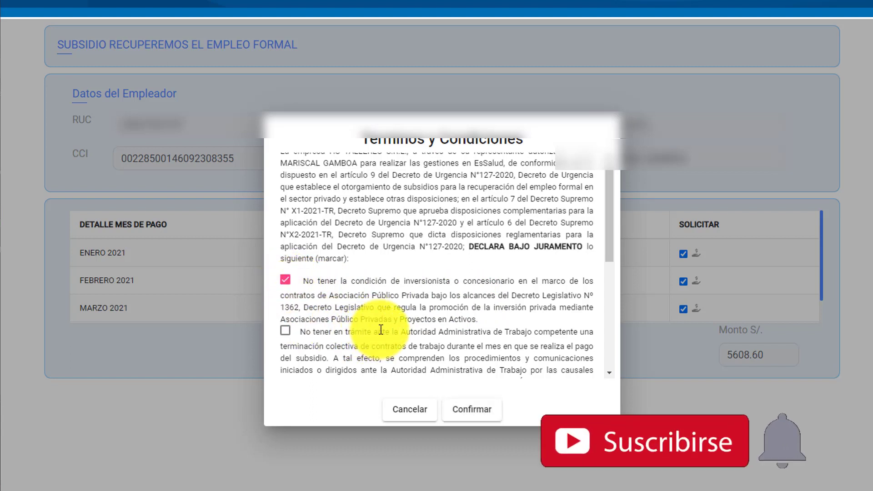
pyautogui.click(286, 330)
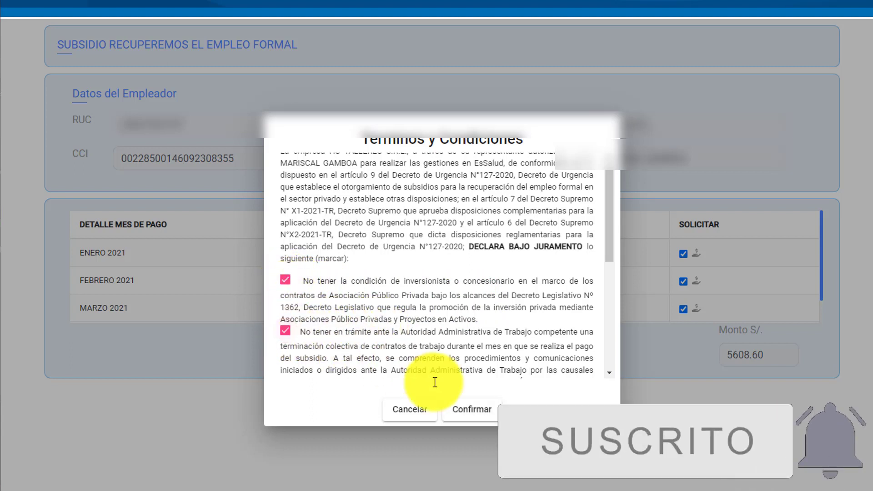
pyautogui.click(463, 410)
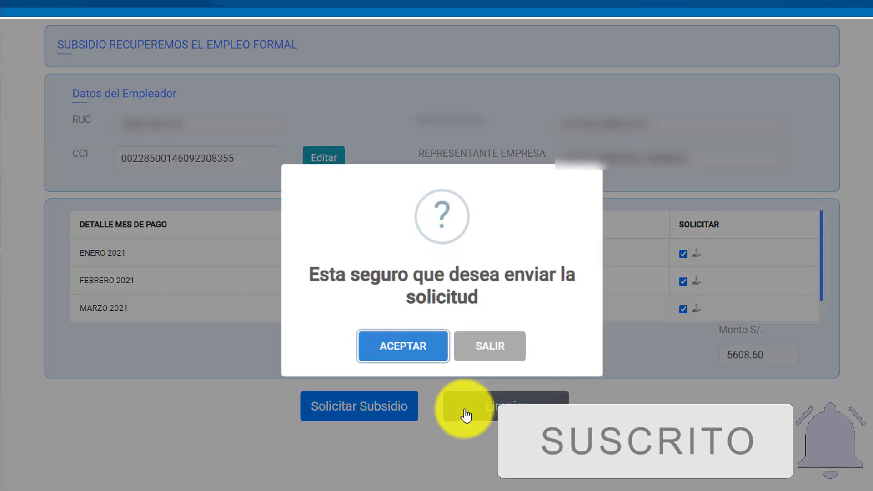
pyautogui.click(394, 350)
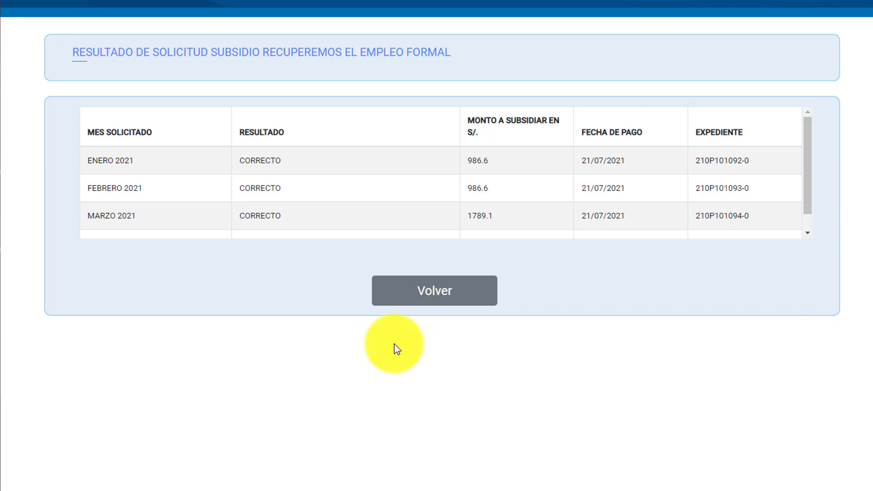
# - Review the CORRECTO results down to ABRIL 2021, select its expediente number, then go back
pyautogui.scroll(-1, 584, 181)
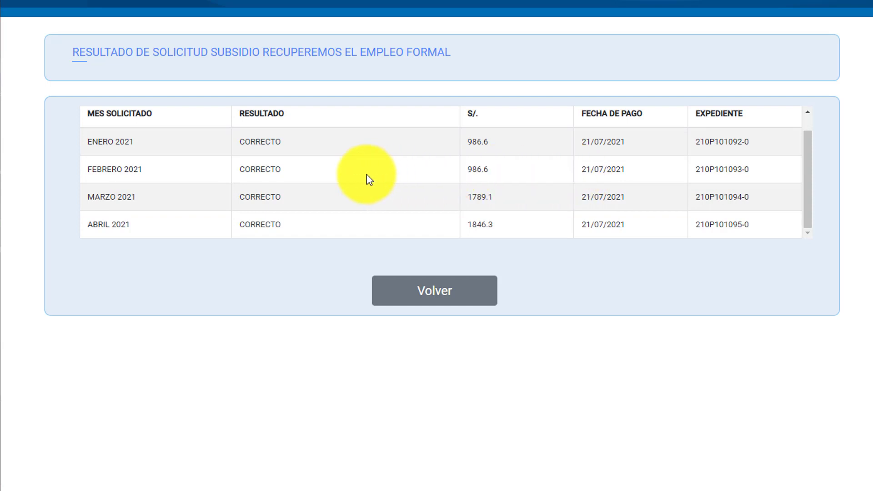
pyautogui.scroll(1, 304, 169)
pyautogui.scroll(-1, 302, 175)
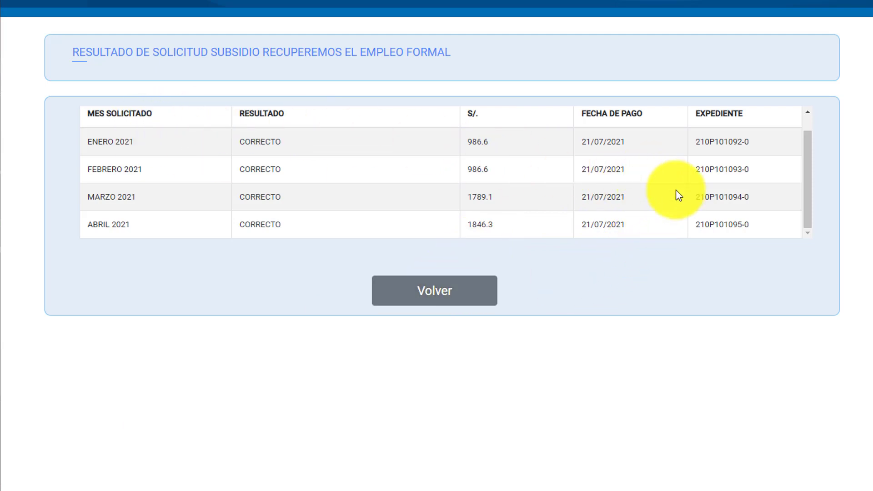
pyautogui.moveTo(696, 224); pyautogui.dragTo(734, 223)
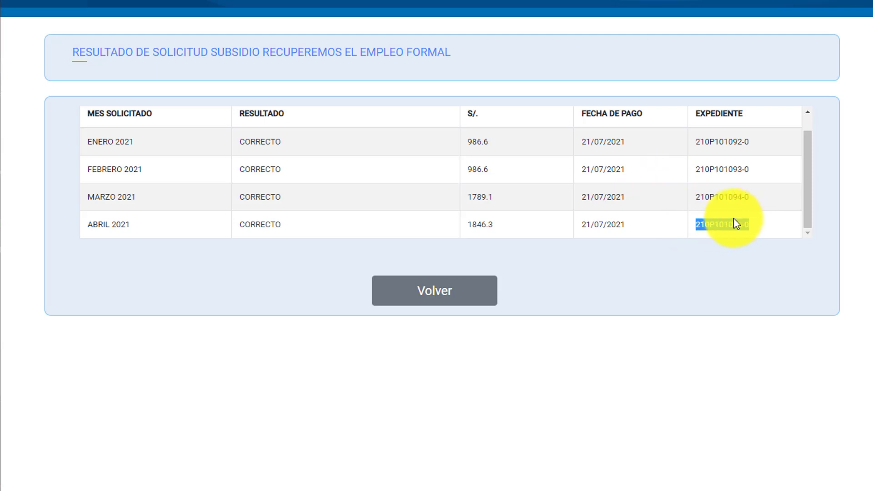
pyautogui.click(449, 296)
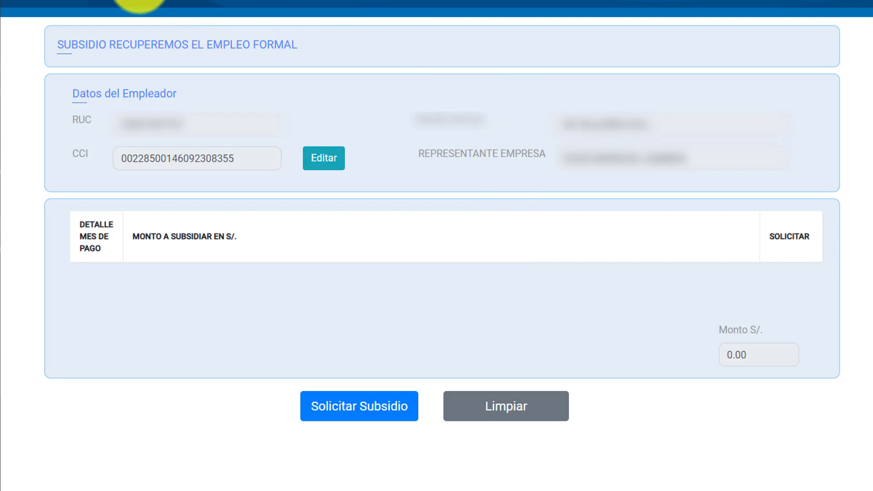
# - Open Mis expedientes from the menu's second page of options to list the subsidy requests
pyautogui.click(139, 5)
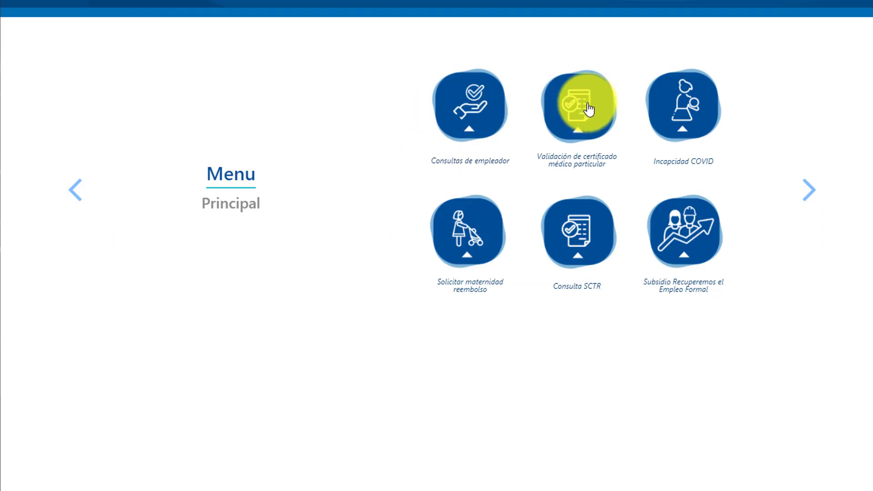
pyautogui.click(809, 188)
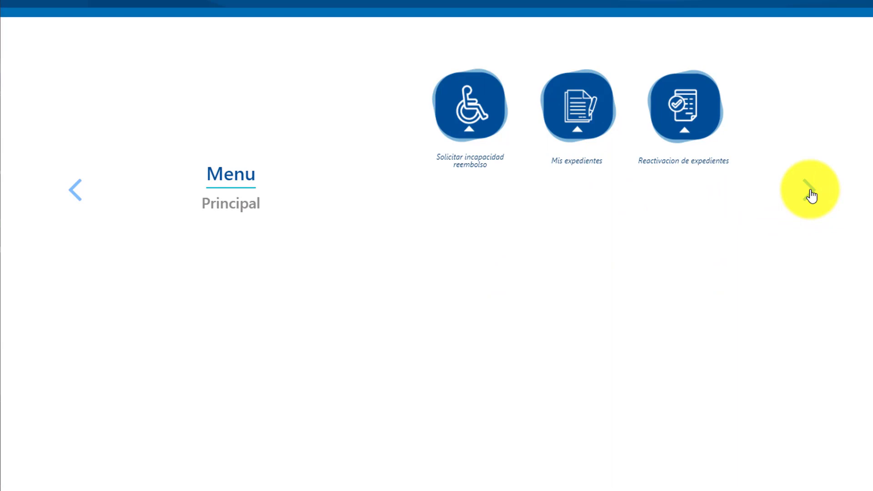
pyautogui.click(584, 114)
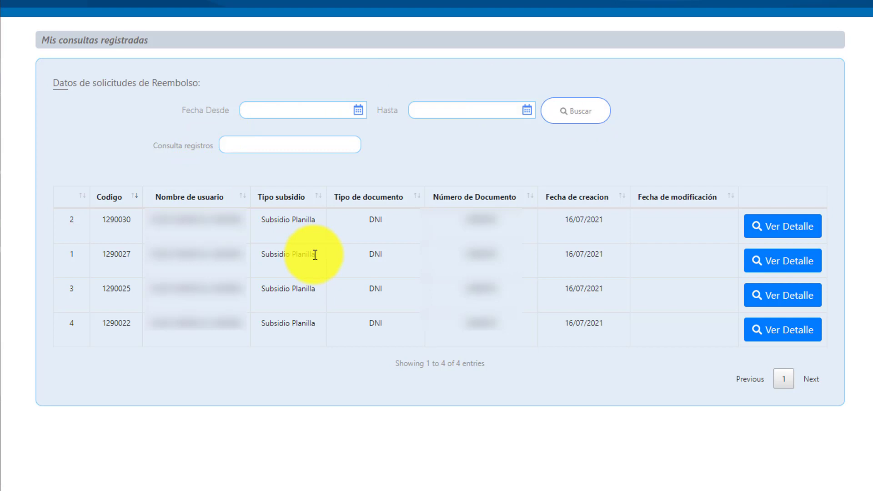
pyautogui.click(787, 228)
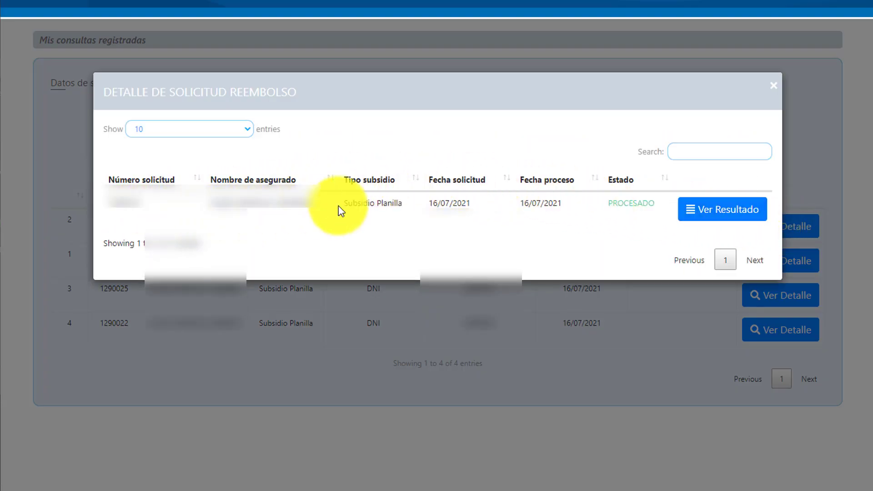
pyautogui.click(708, 211)
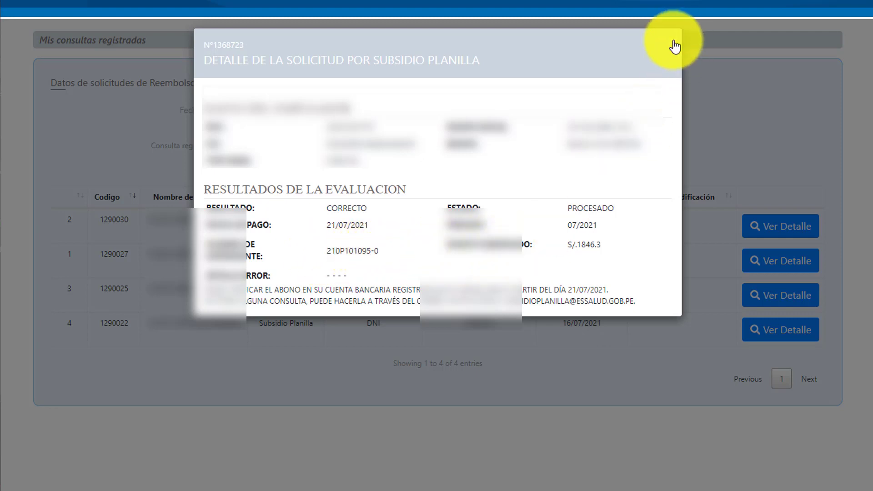
pyautogui.click(673, 42)
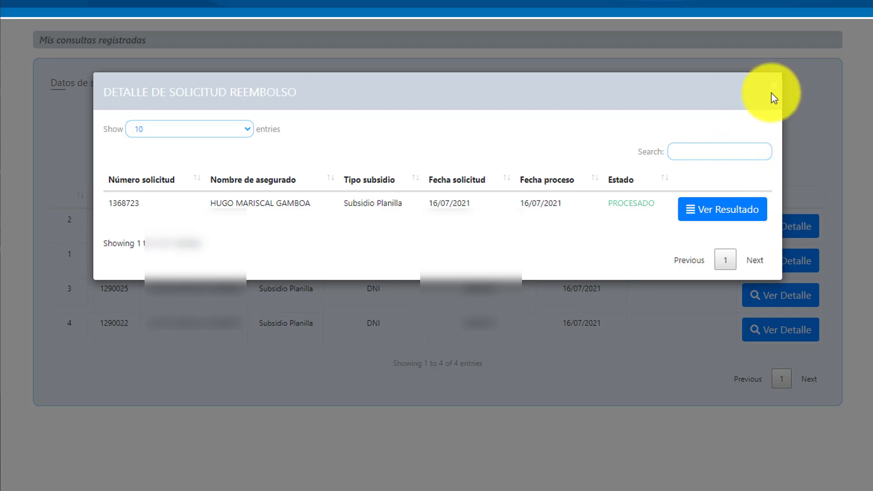
pyautogui.click(774, 86)
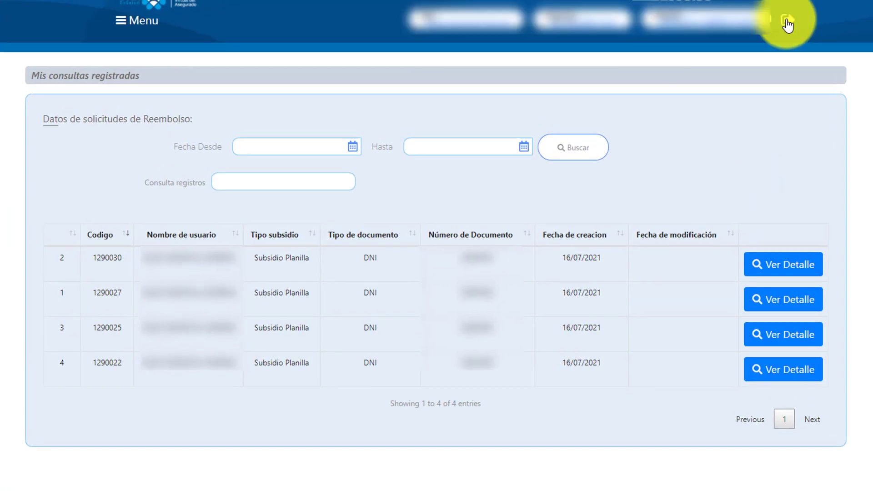
# - Return to the main menu's first page and log out through the account options
pyautogui.click(131, 20)
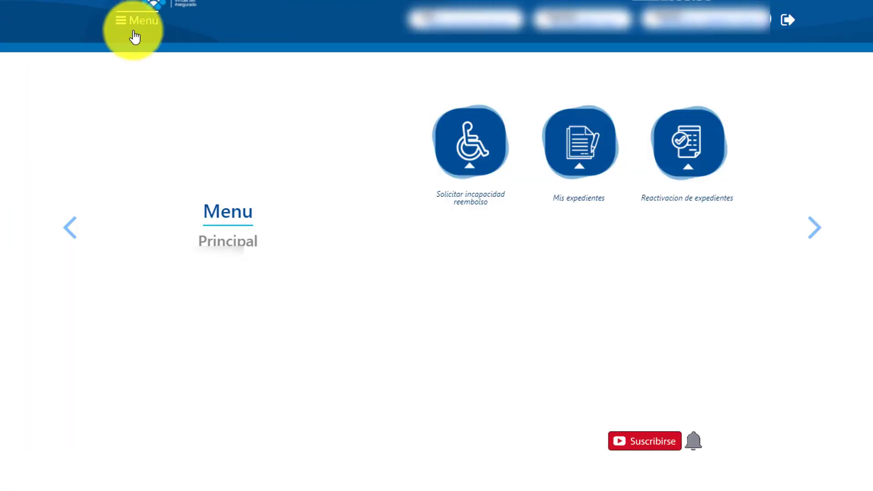
pyautogui.click(63, 232)
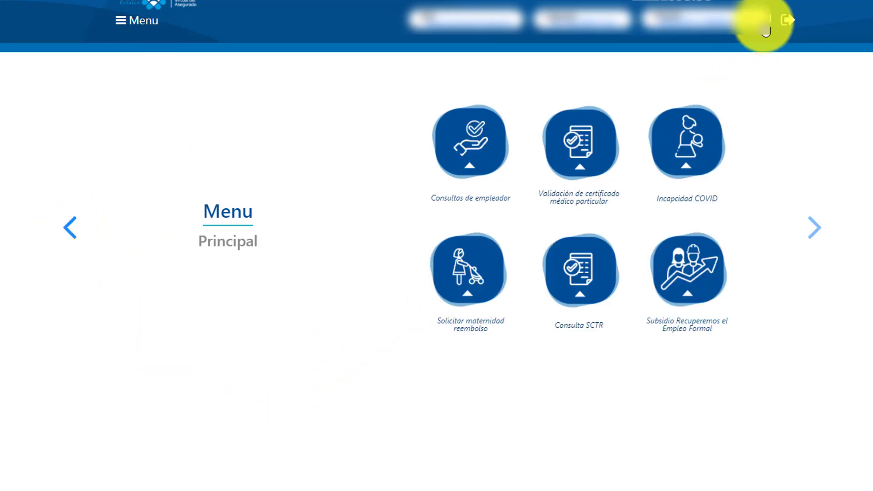
pyautogui.click(772, 24)
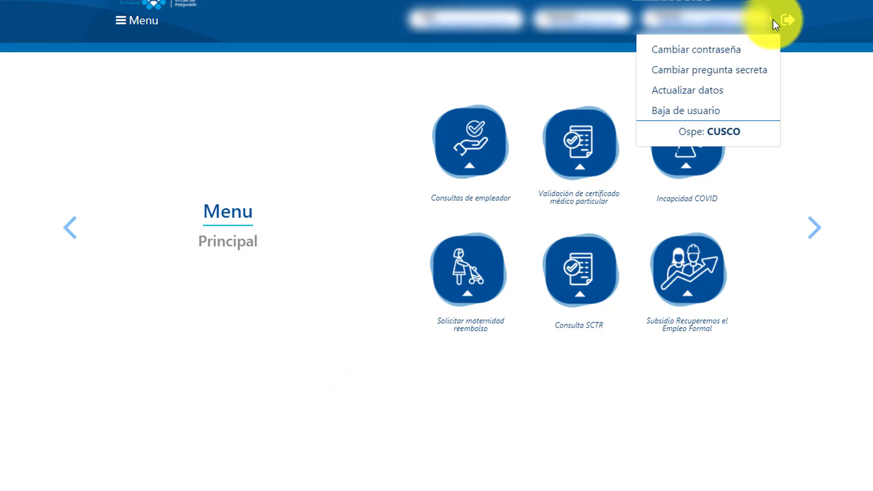
pyautogui.click(790, 23)
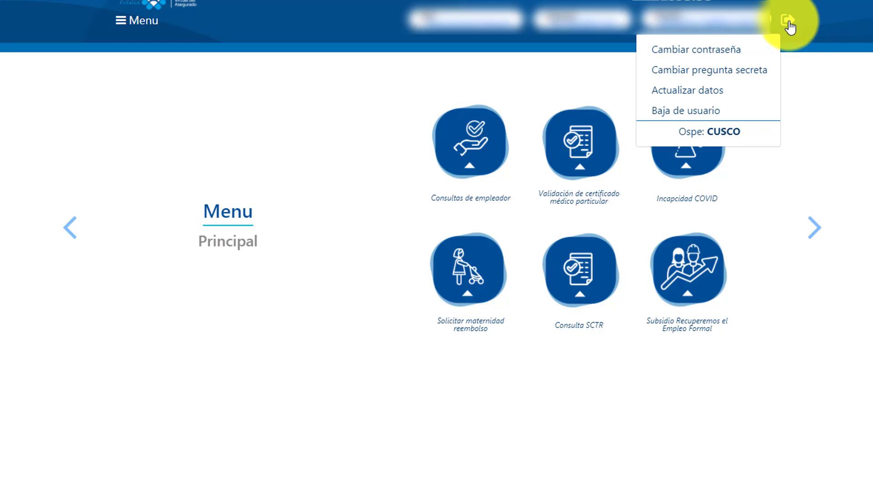